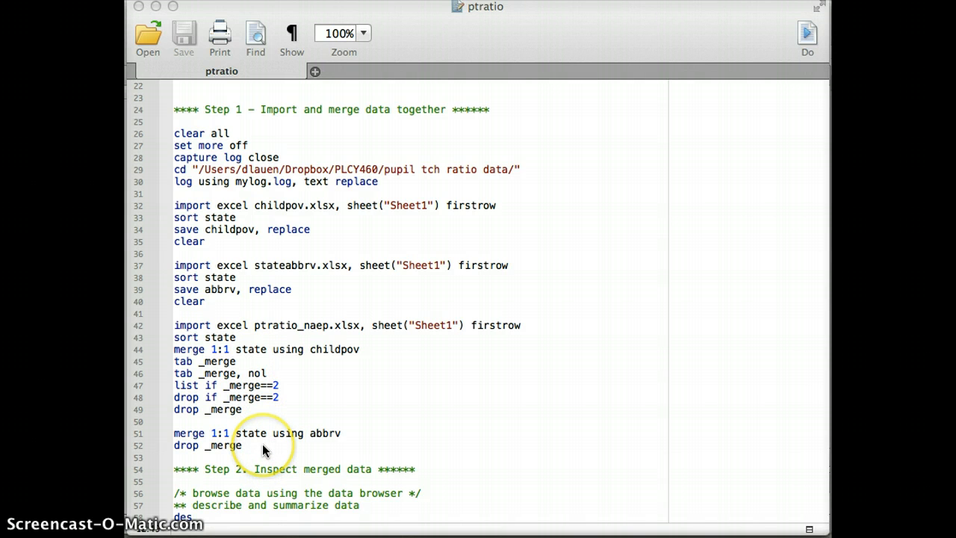
Step: Run the Step 1 import-and-merge block of the ptratio do-file, from clear all through the second drop _merge
click(242, 445)
drag(242, 445, 158, 133)
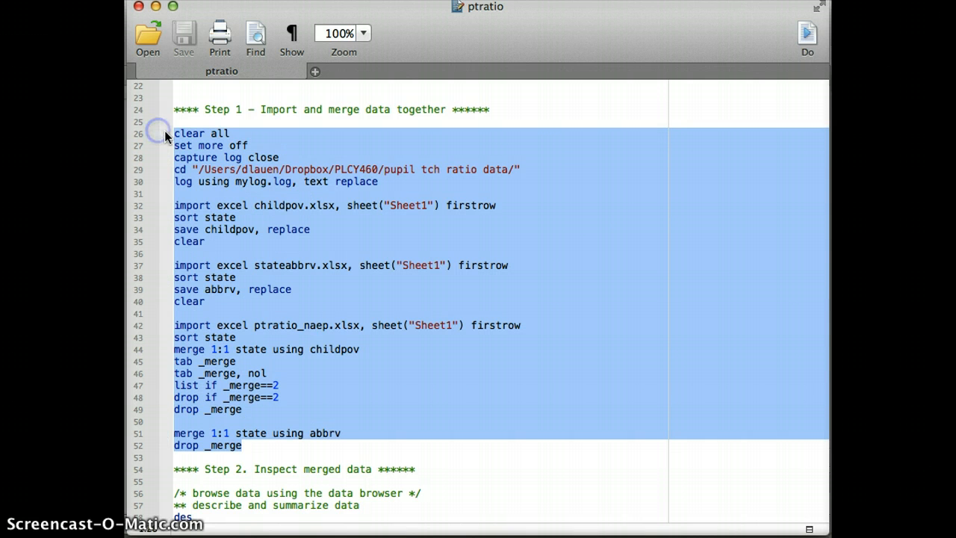
click(810, 45)
Step: Review the output of the log setup and the import, sort and save commands for childpov.xlsx and stateabbrv.xlsx
scroll(603, 222, up, 10)
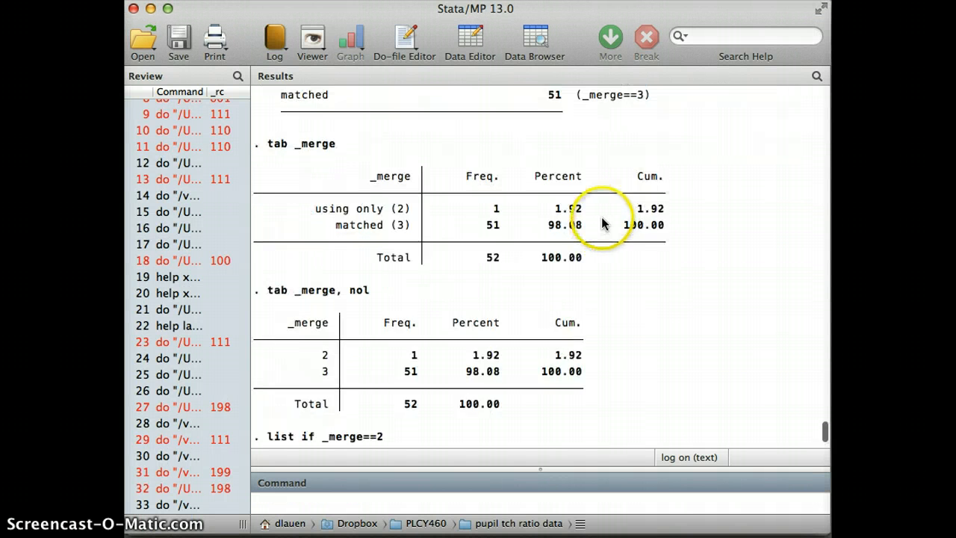
scroll(603, 223, up, 15)
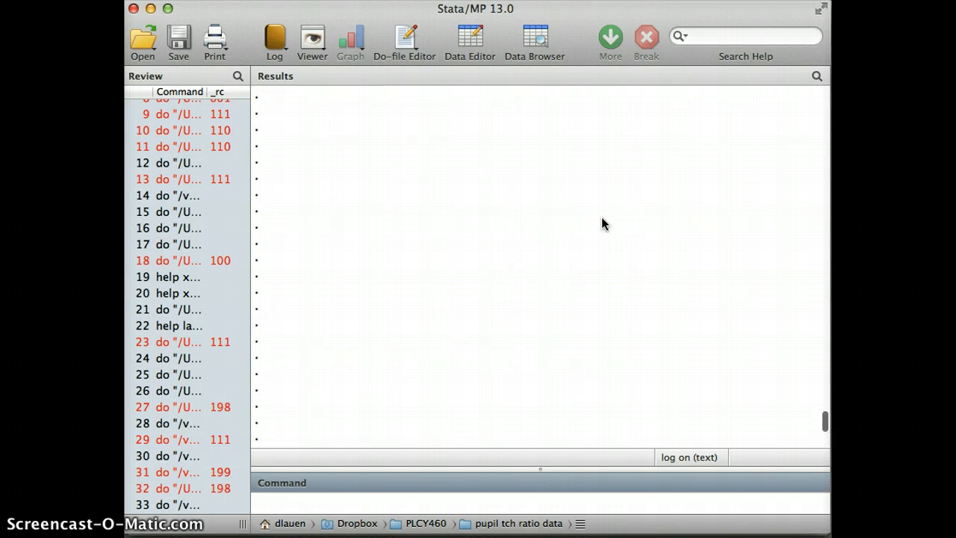
scroll(602, 216, down, 5)
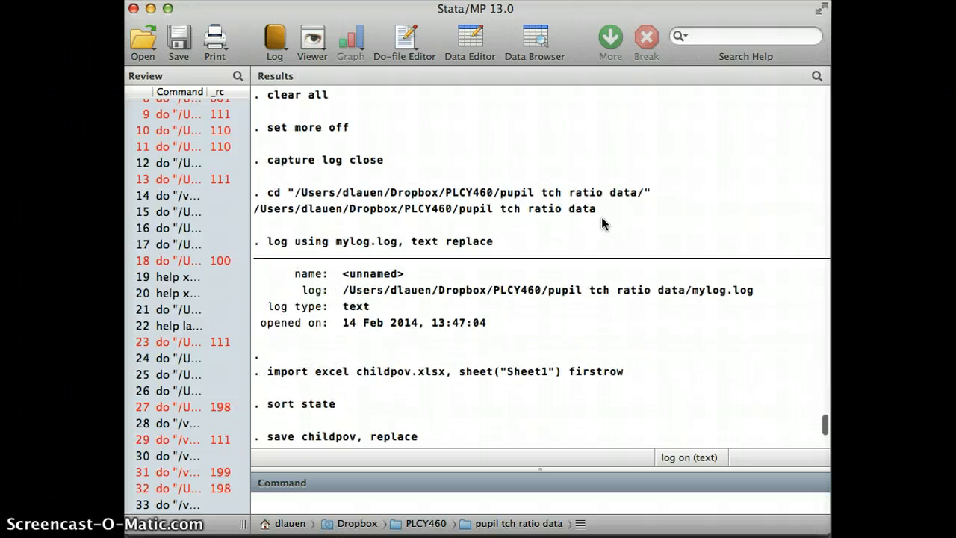
scroll(604, 217, down, 8)
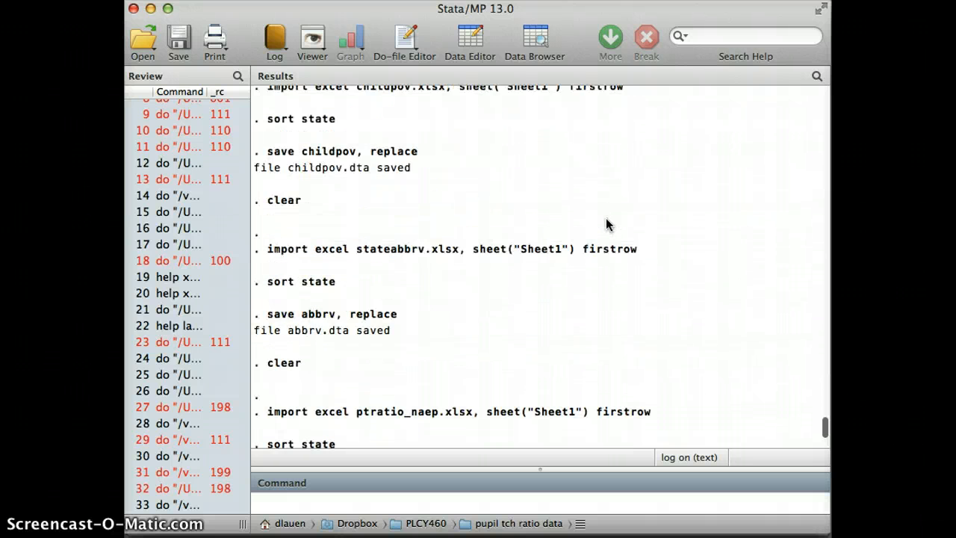
scroll(605, 217, down, 4)
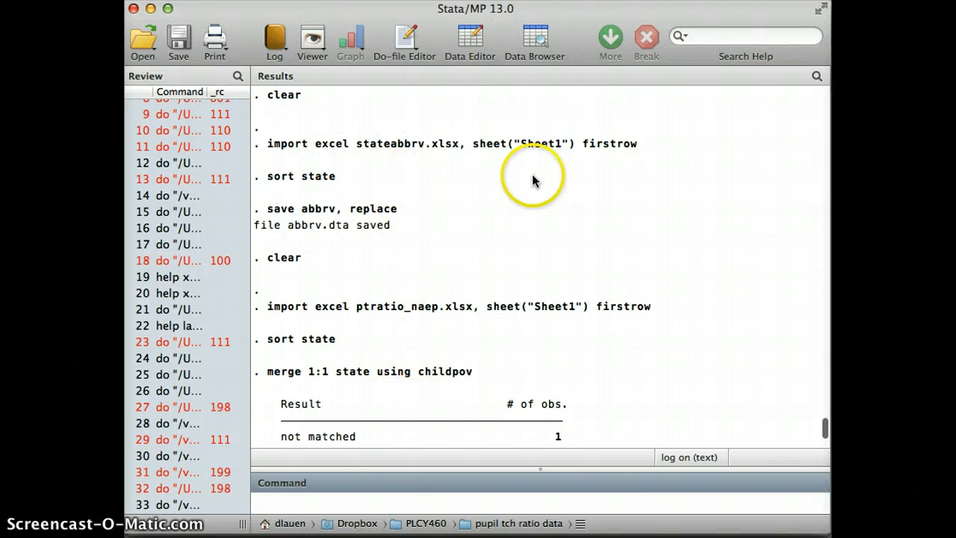
scroll(502, 196, down, 2)
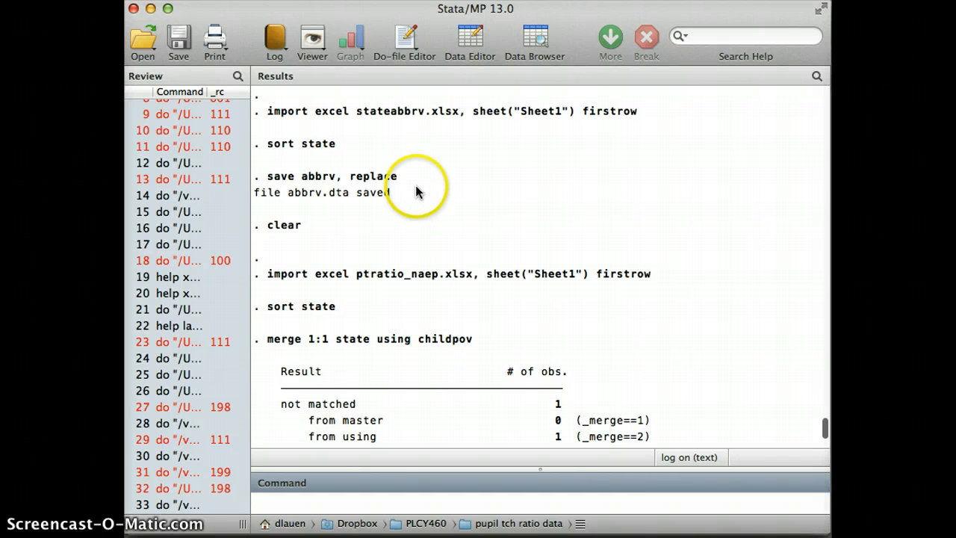
scroll(404, 201, down, 1)
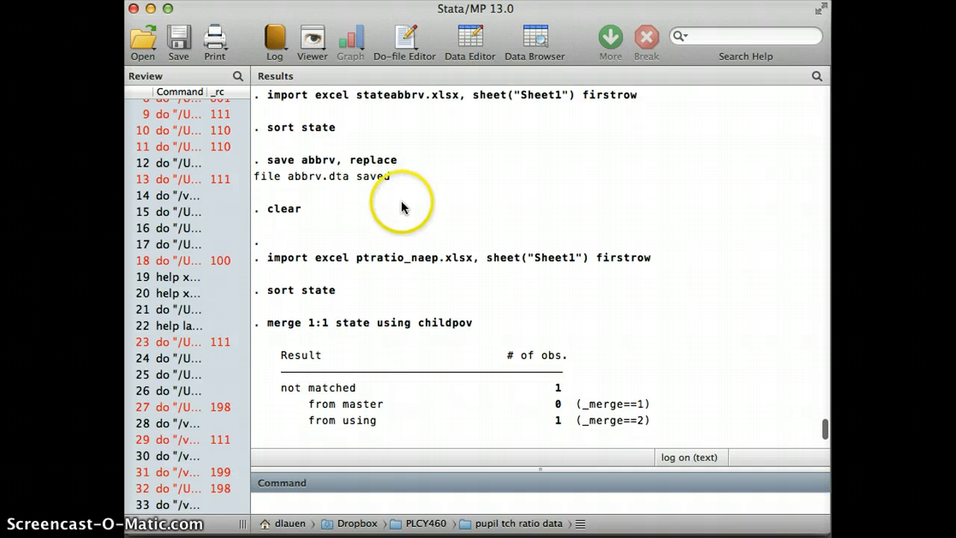
scroll(403, 207, down, 6)
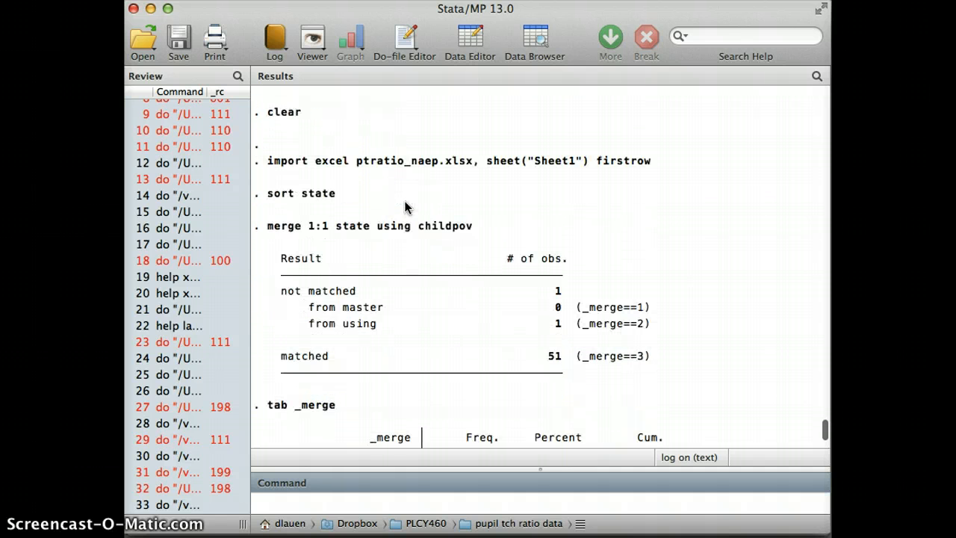
scroll(403, 208, down, 5)
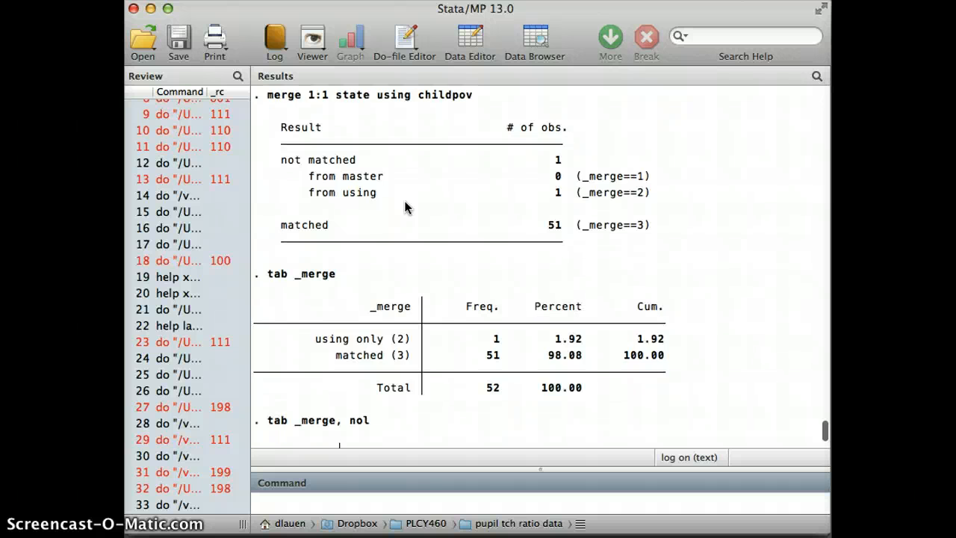
scroll(405, 207, up, 20)
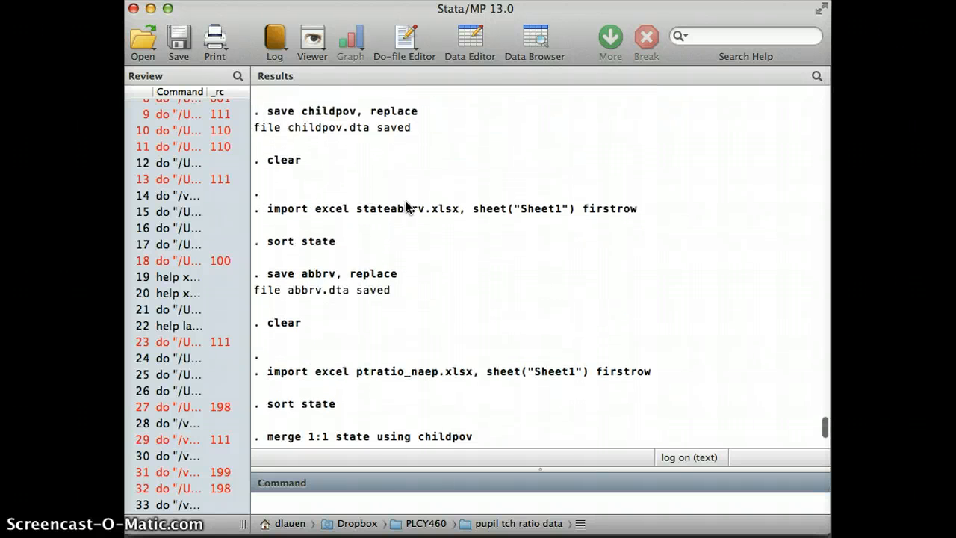
scroll(404, 206, up, 2)
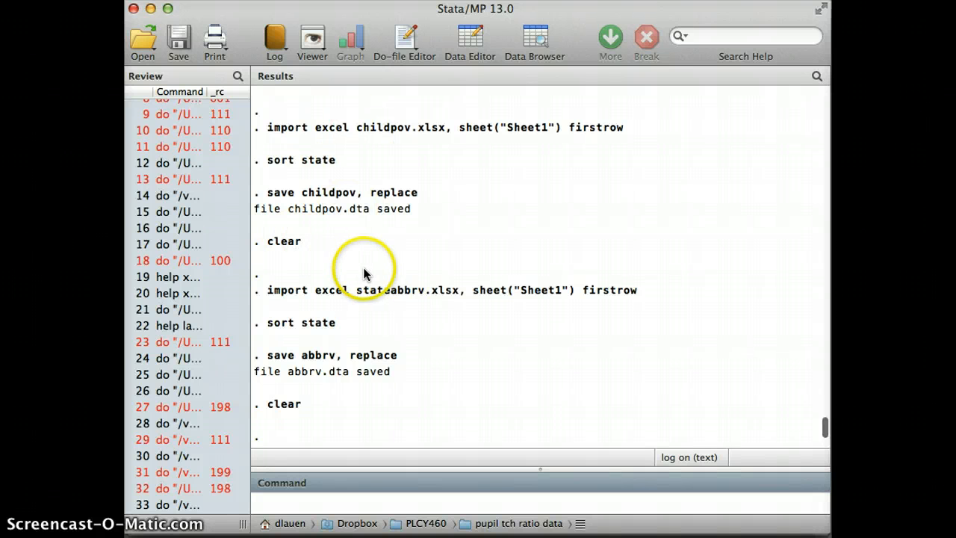
scroll(388, 294, down, 2)
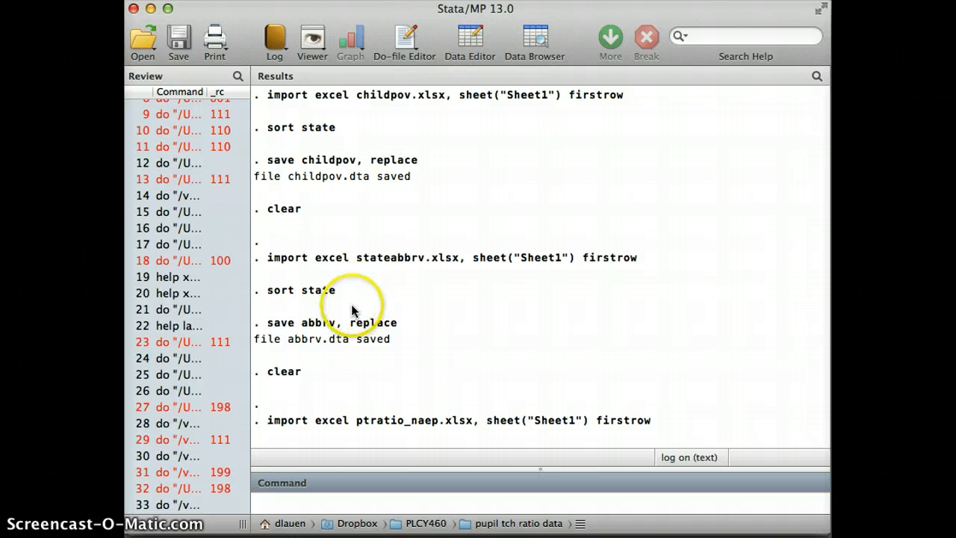
Step: Examine the ptratio_naep.xlsx import and the result table of its 1:1 merge on state with childpov
scroll(344, 310, down, 2)
scroll(398, 346, down, 10)
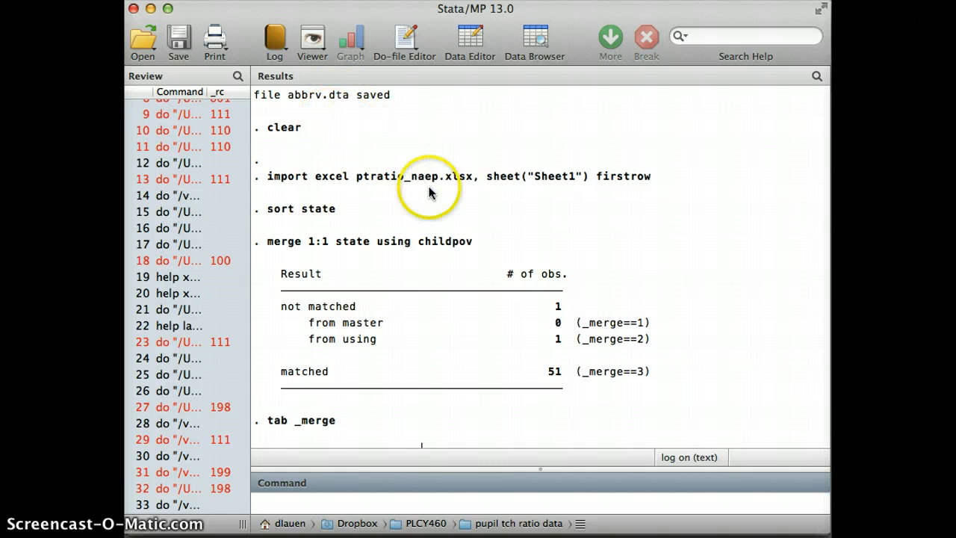
scroll(432, 191, down, 3)
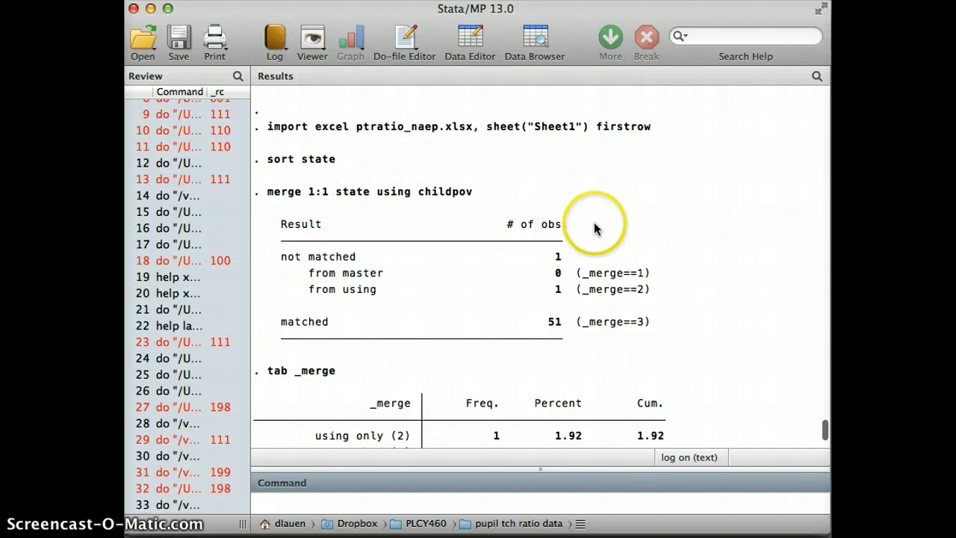
scroll(595, 228, down, 1)
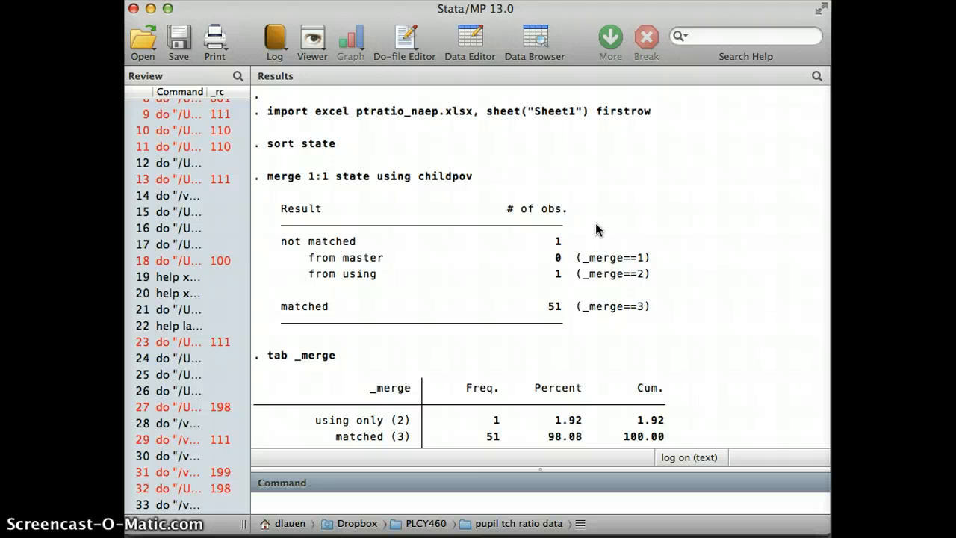
scroll(595, 225, down, 1)
scroll(595, 226, up, 1)
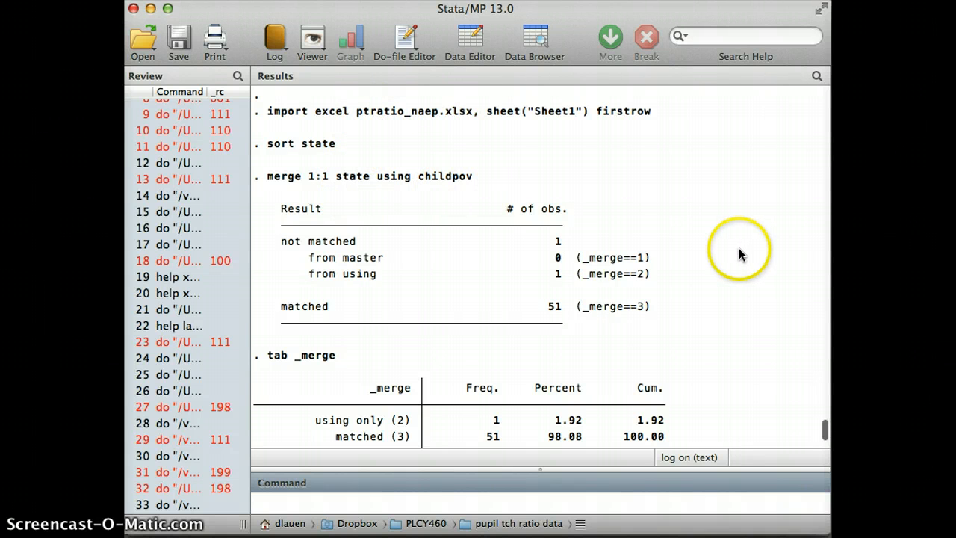
scroll(738, 254, down, 3)
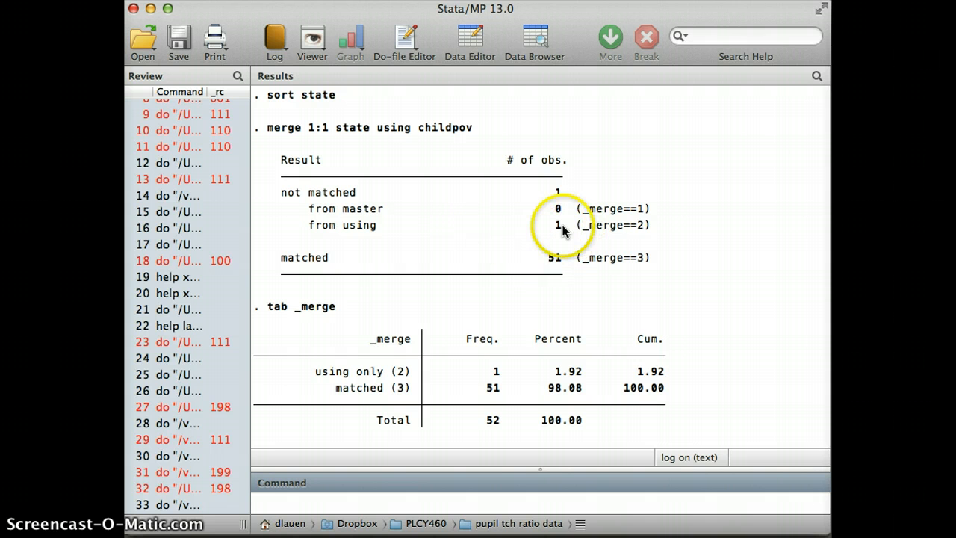
Step: Compare the _merge tabulations with and without value labels against the childpov merge result table
scroll(560, 273, down, 3)
scroll(557, 274, down, 3)
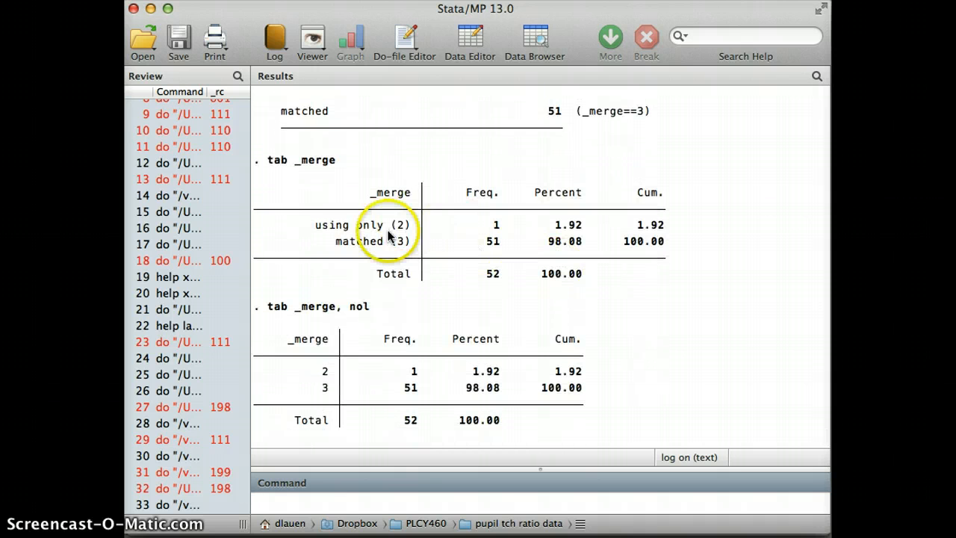
scroll(392, 231, down, 1)
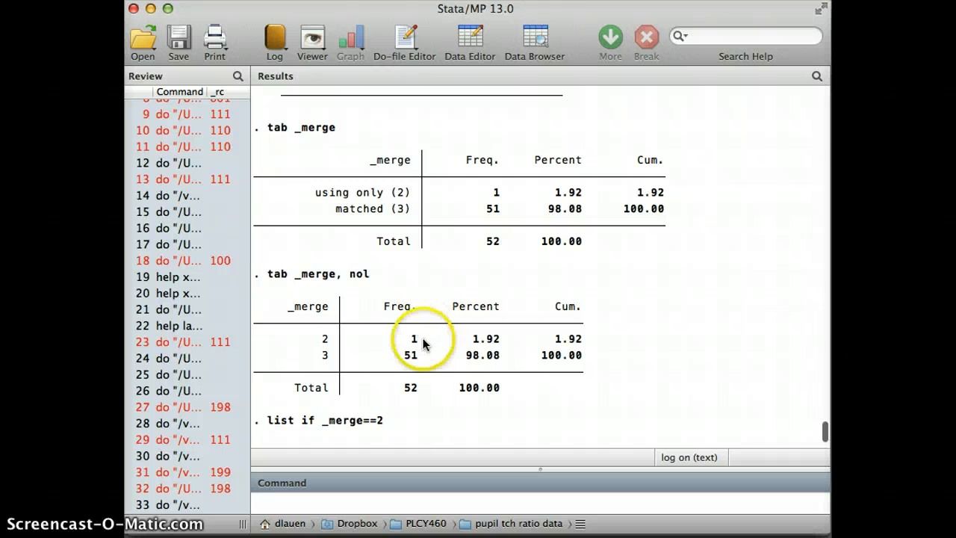
click(330, 346)
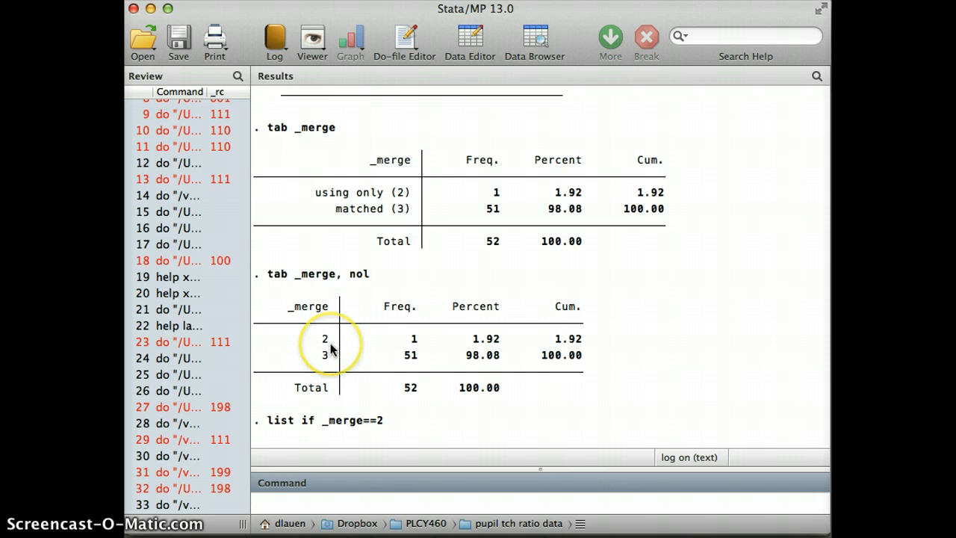
scroll(329, 346, up, 3)
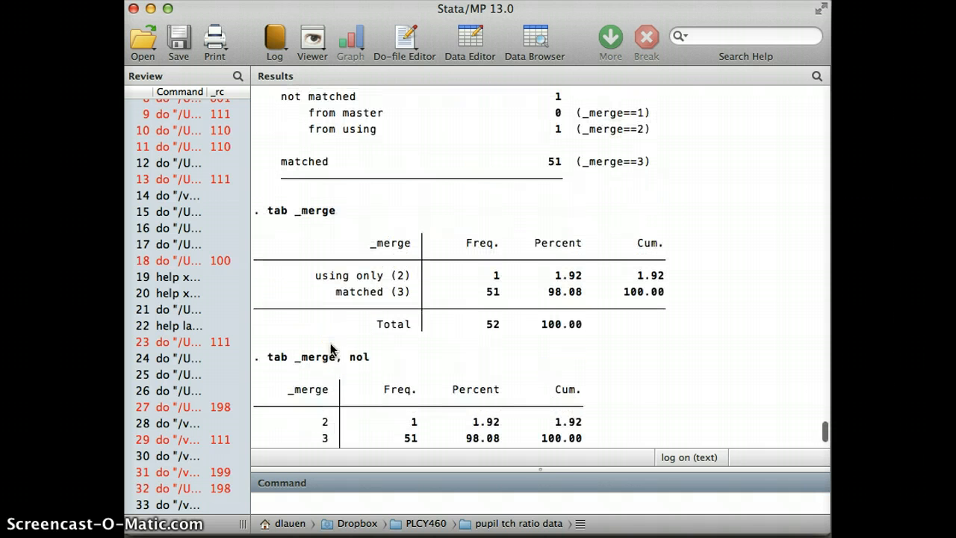
click(430, 180)
click(521, 148)
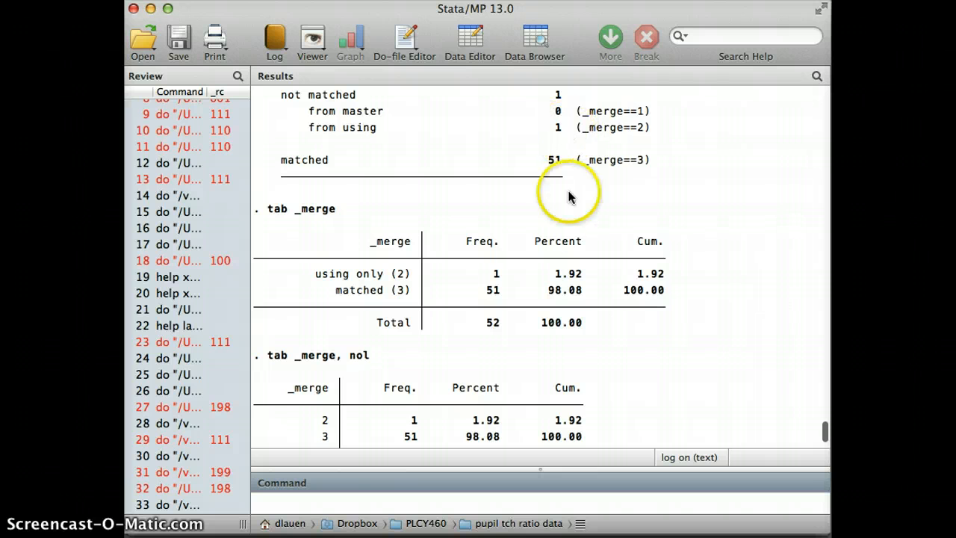
scroll(471, 356, down, 1)
scroll(448, 347, down, 5)
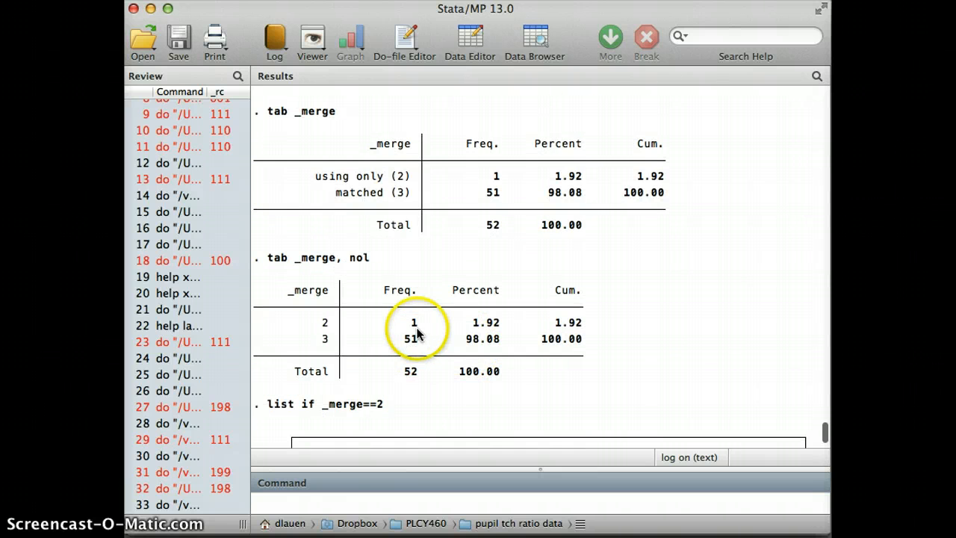
Step: Examine the list and drop output for _merge==2, and the result of the 1:1 merge on state with abbrv
scroll(416, 335, down, 4)
scroll(418, 336, down, 4)
click(426, 341)
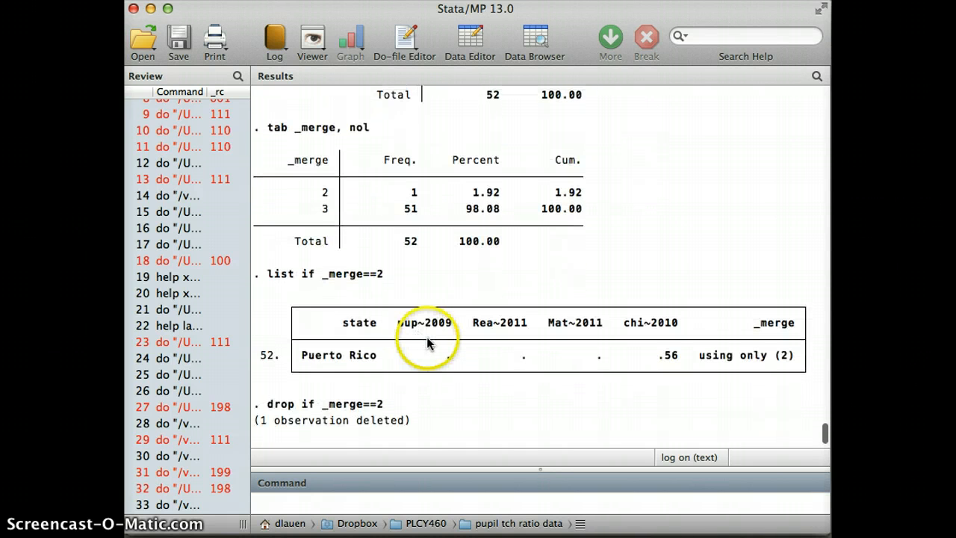
scroll(426, 343, down, 2)
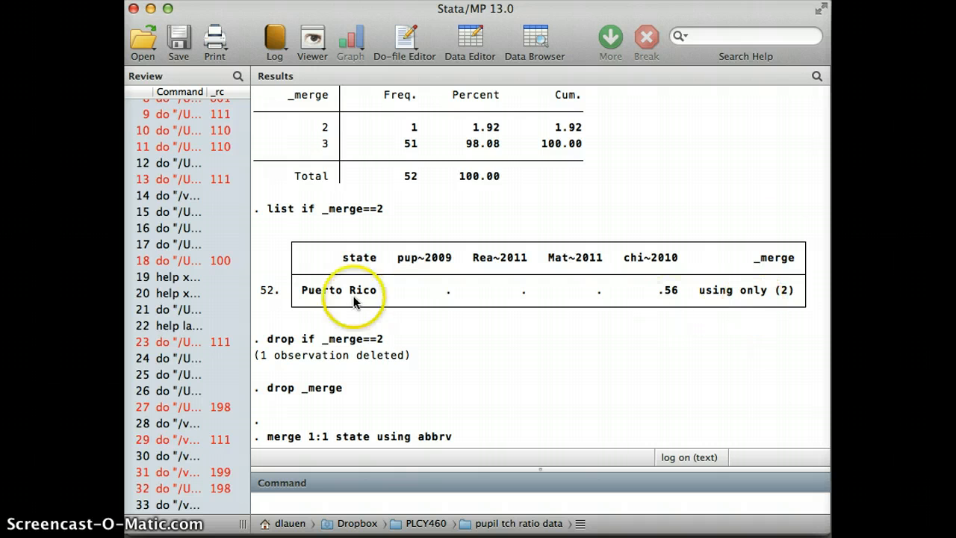
scroll(291, 357, down, 3)
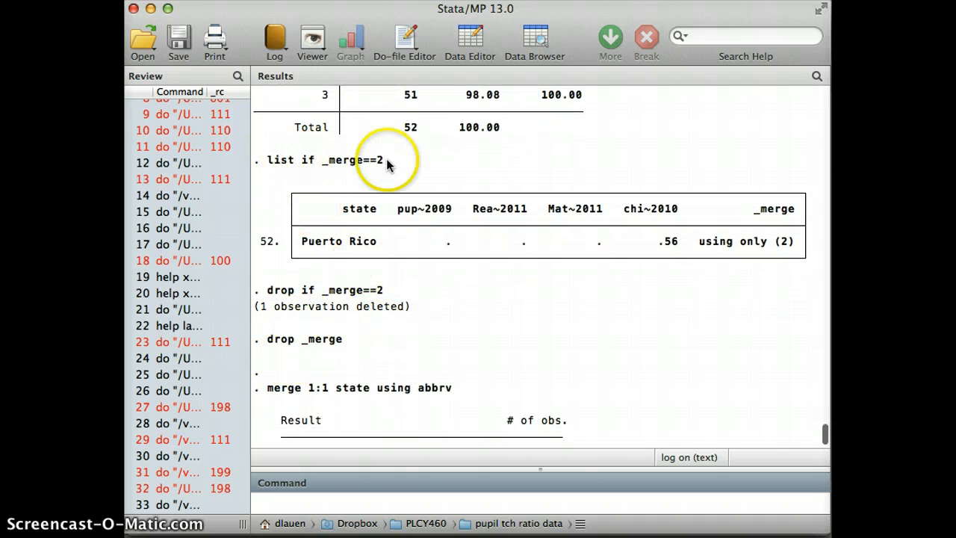
scroll(440, 203, up, 5)
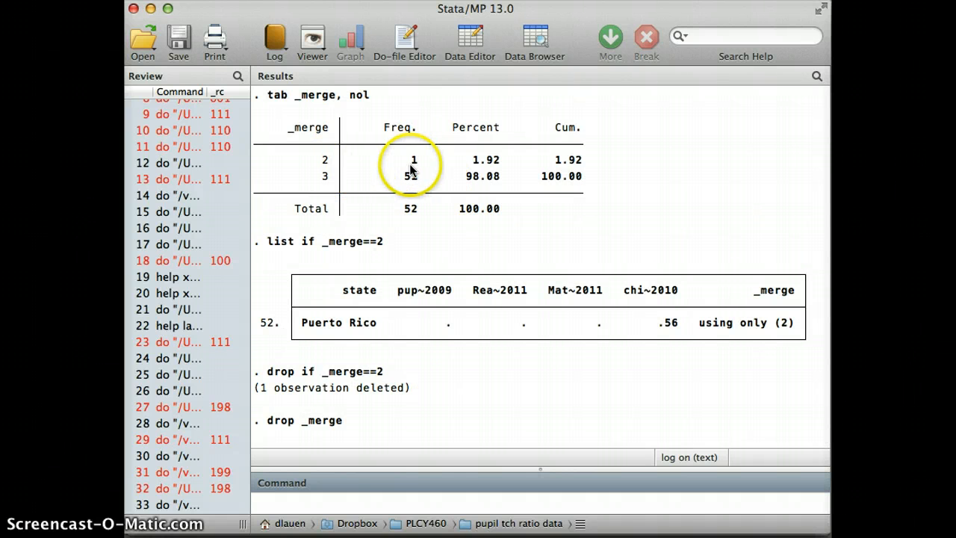
scroll(418, 299, down, 5)
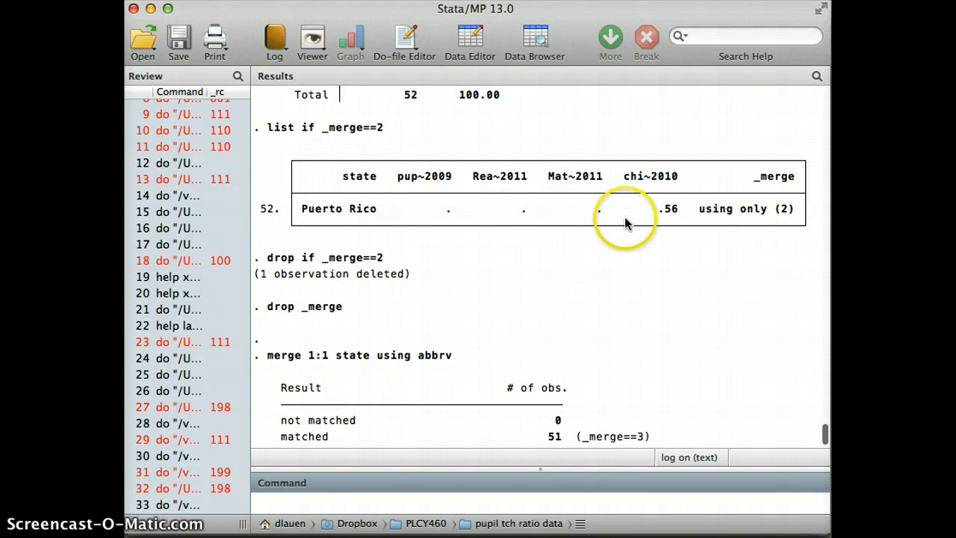
scroll(440, 284, down, 1)
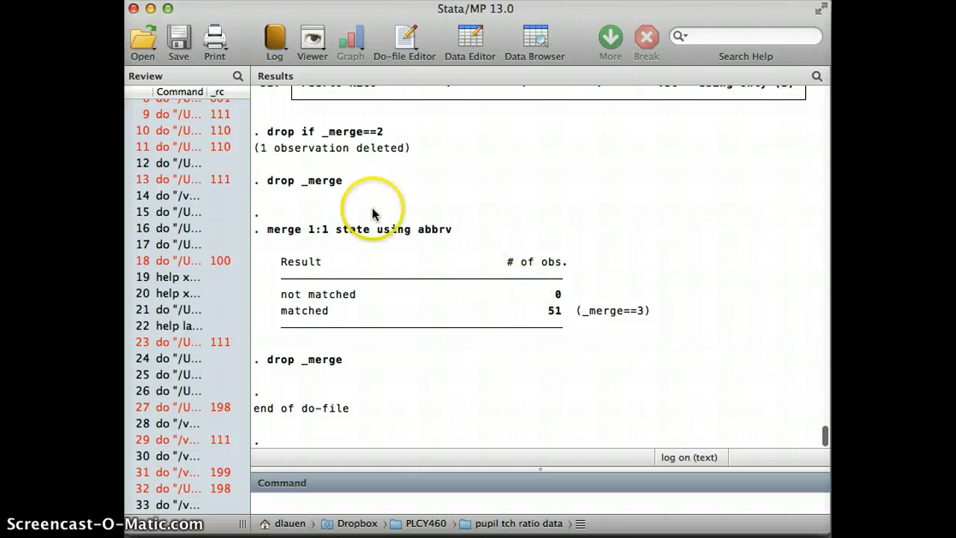
scroll(464, 245, down, 1)
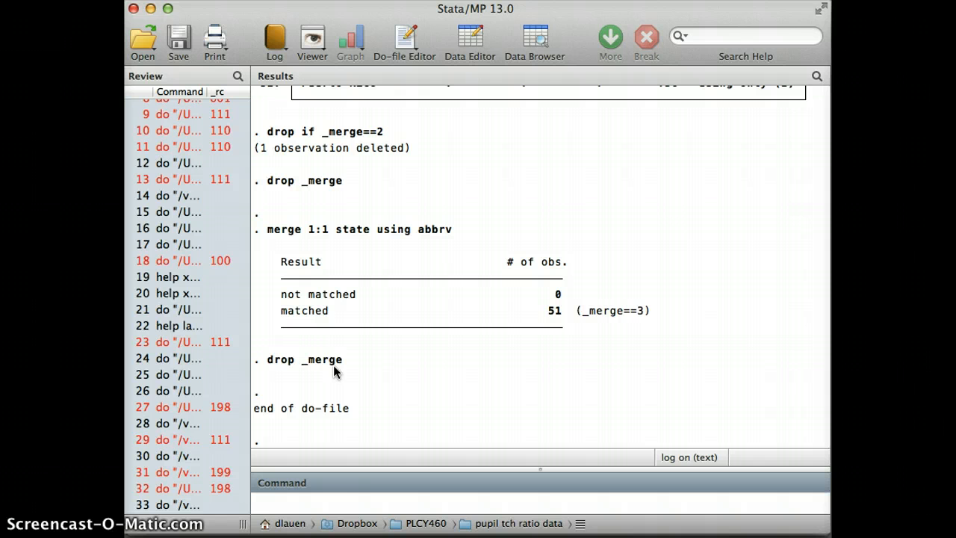
Step: Check the Step 2 inspection section of the do-file and open the merged data in the Data Browser
key(super+grave)
scroll(333, 365, down, 8)
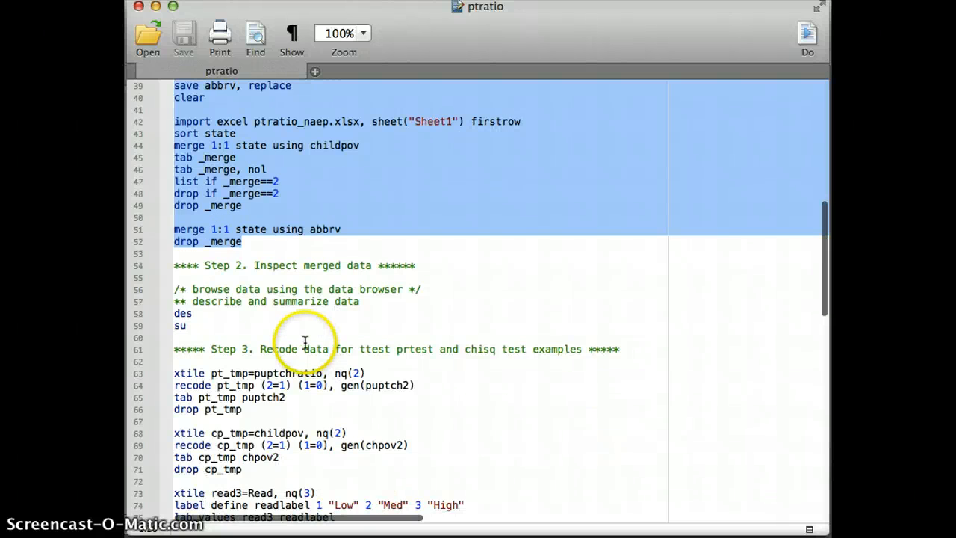
key(super+grave)
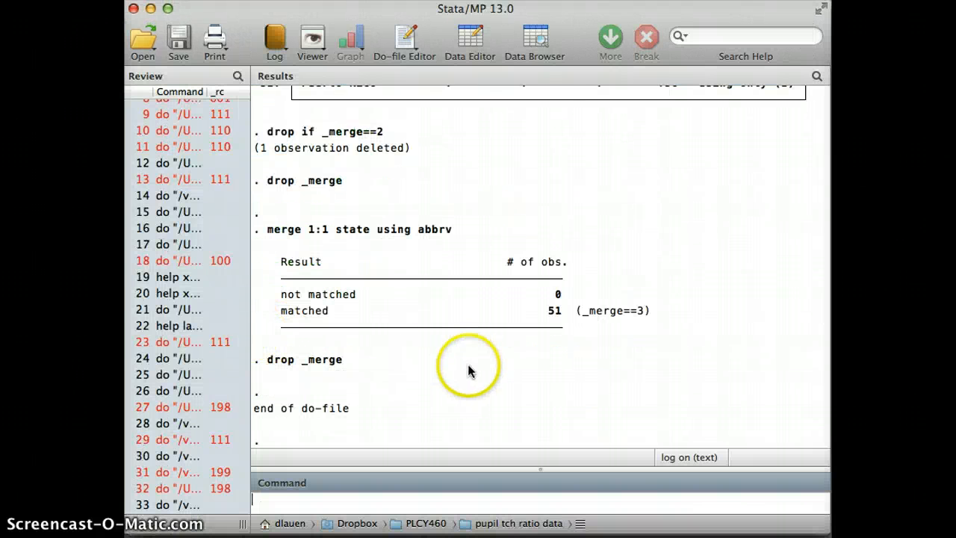
click(532, 42)
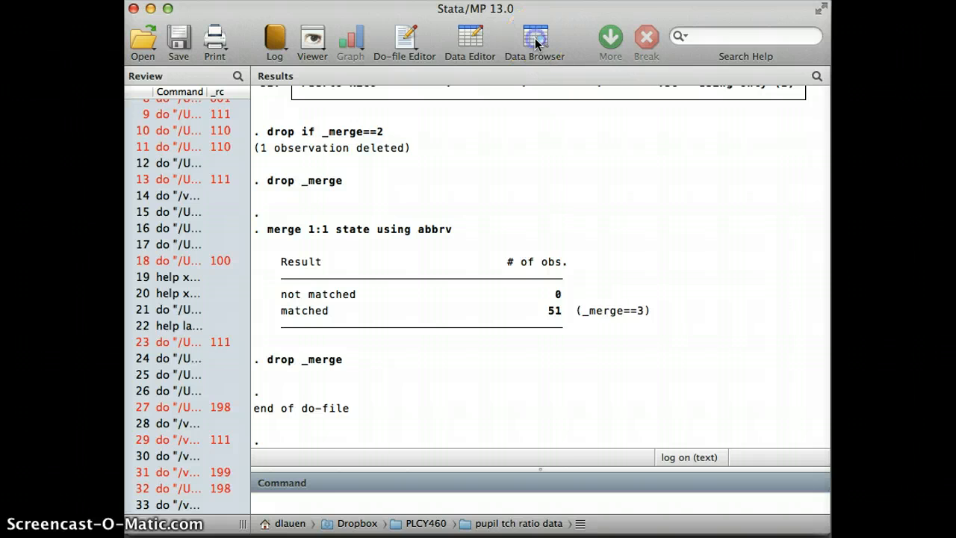
Step: Look through all the state rows of the merged data from Alabama to Wyoming, including the District of Columbia
drag(508, 6, 610, 6)
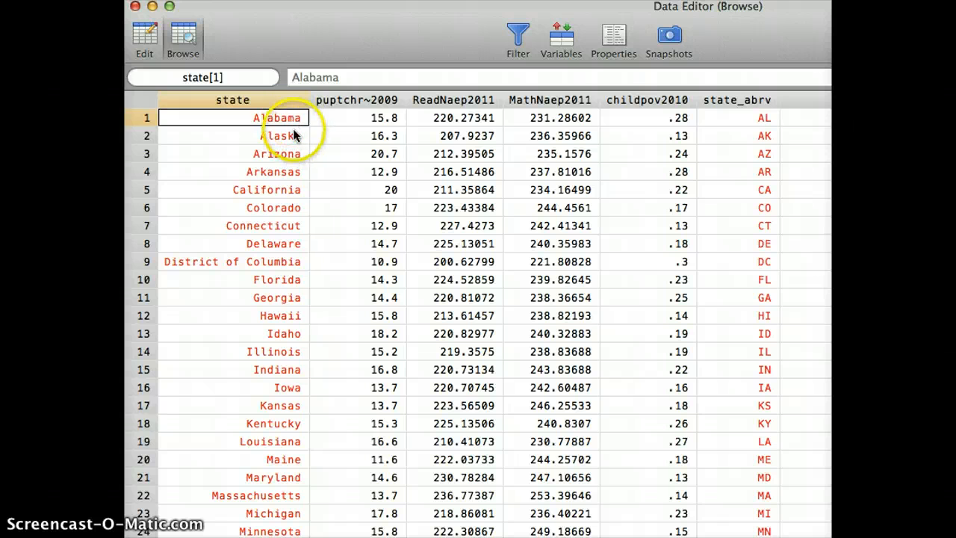
scroll(359, 174, down, 12)
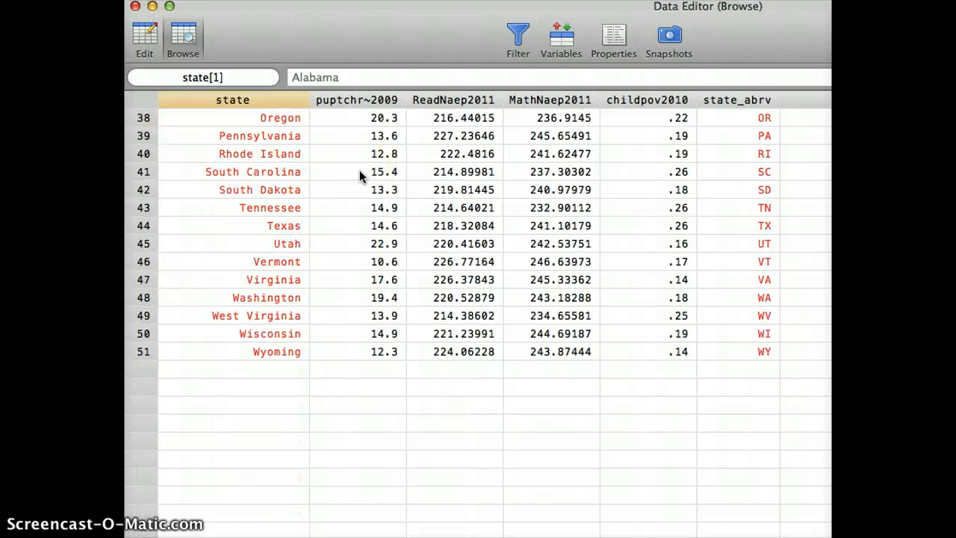
scroll(359, 169, up, 12)
scroll(374, 191, down, 12)
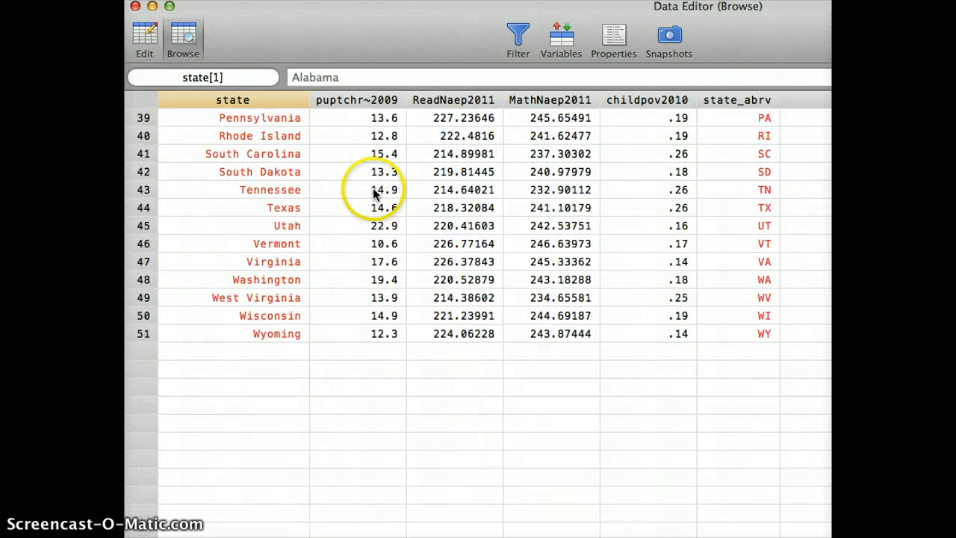
scroll(349, 258, up, 1)
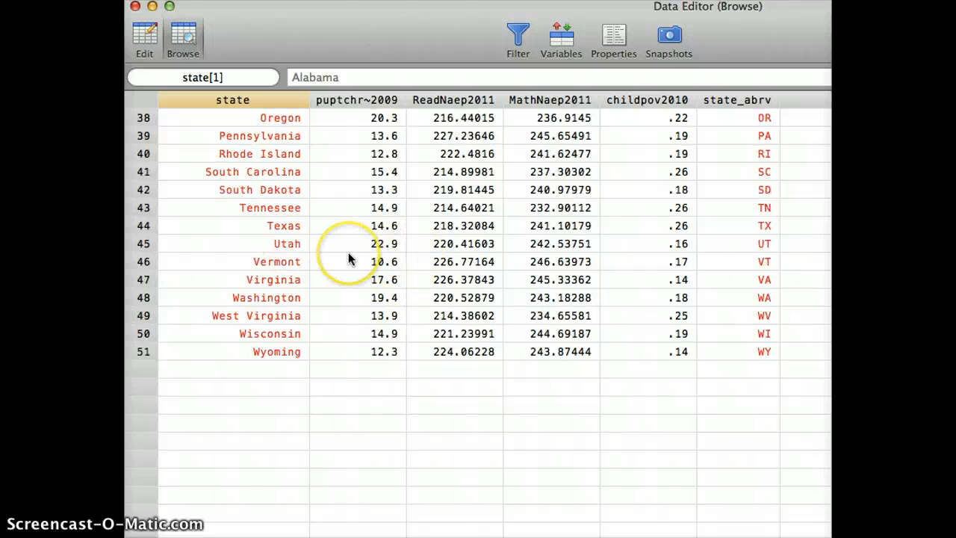
scroll(349, 258, up, 12)
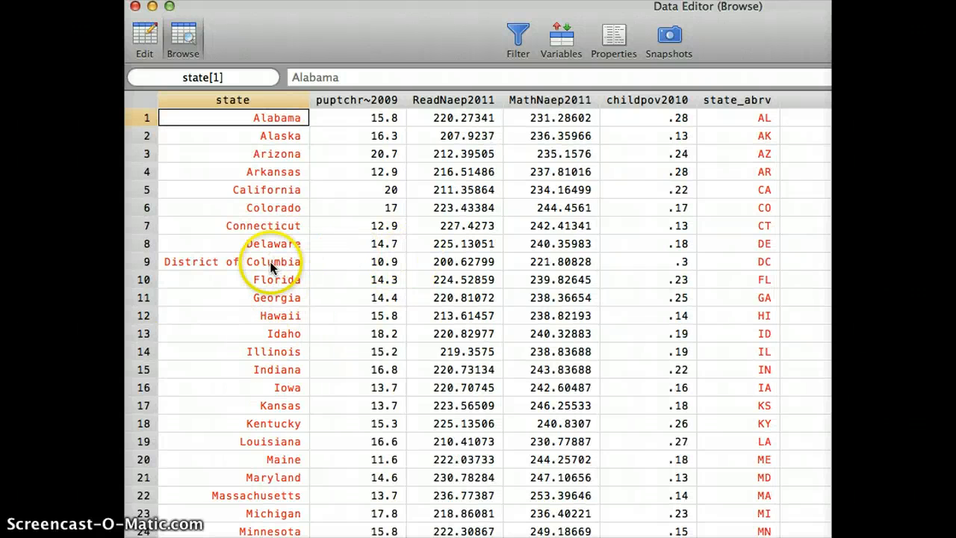
click(270, 262)
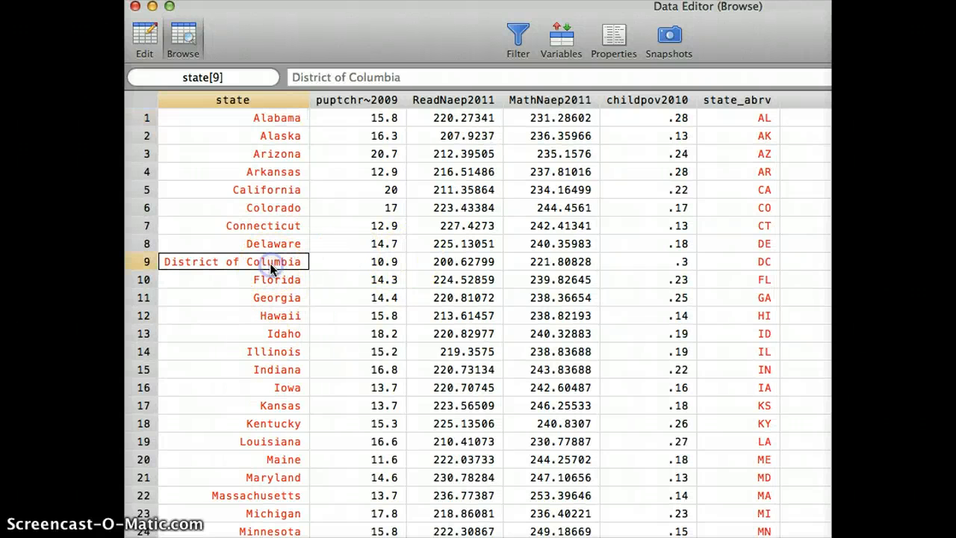
Step: Review the puptchratio2009, ReadNaep2011, MathNaep2011, childpov2010 and state_abrv columns one by one, and close the Data Browser
click(371, 101)
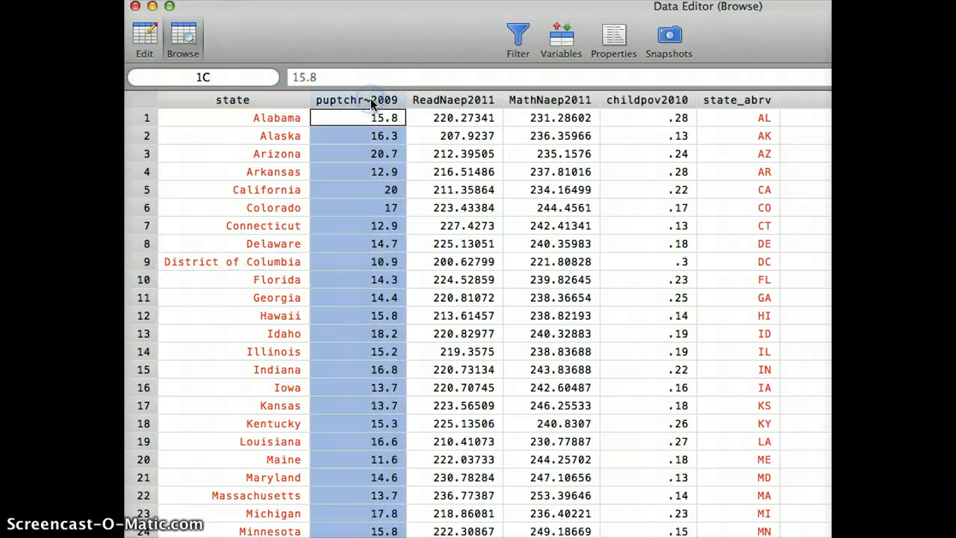
click(430, 101)
click(562, 99)
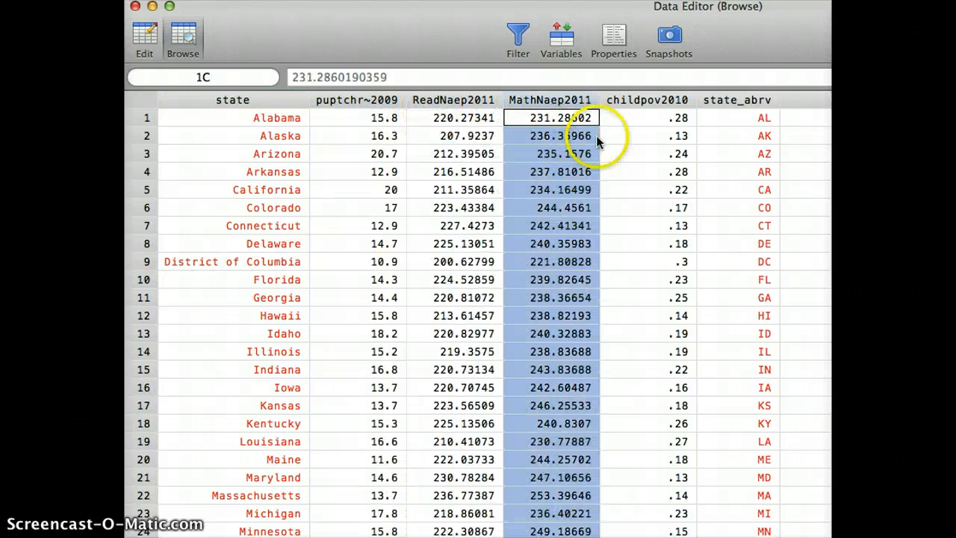
click(647, 100)
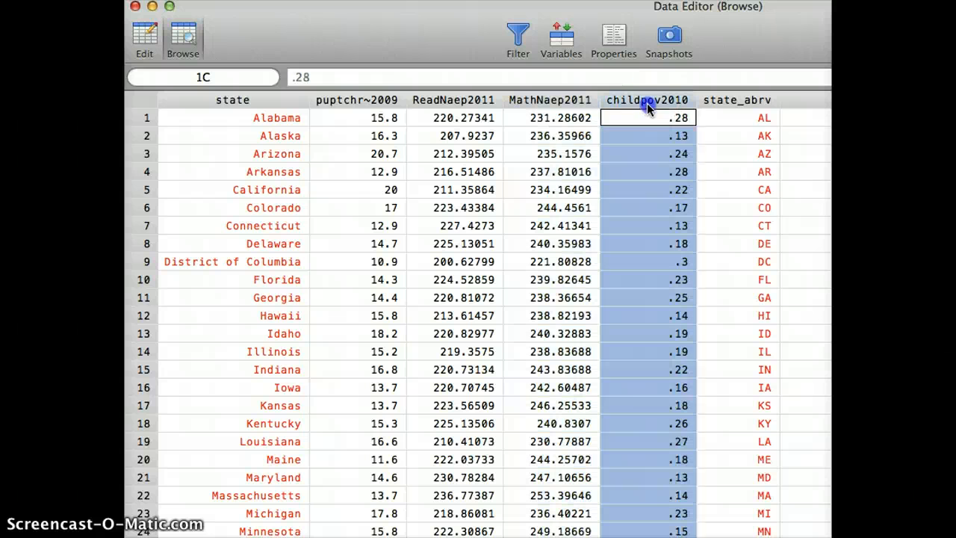
click(739, 100)
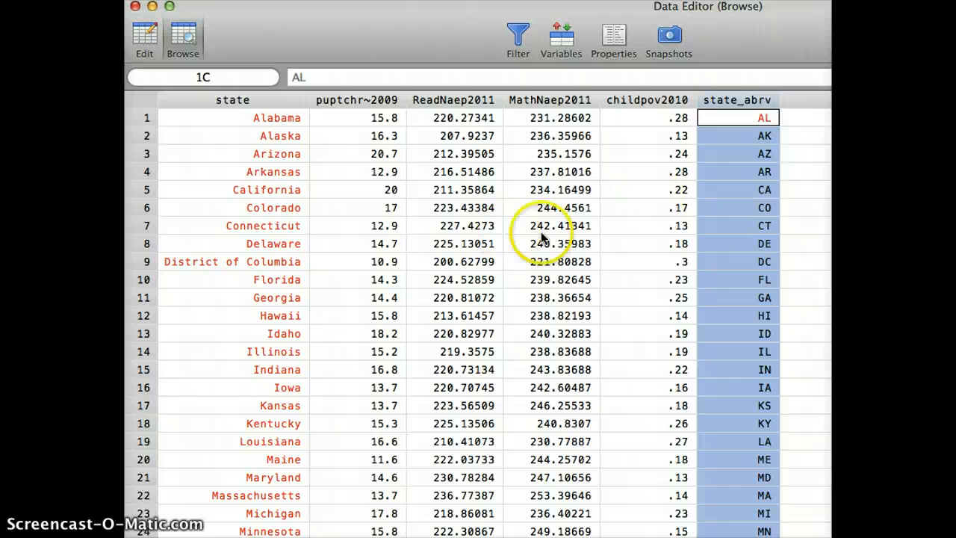
click(135, 9)
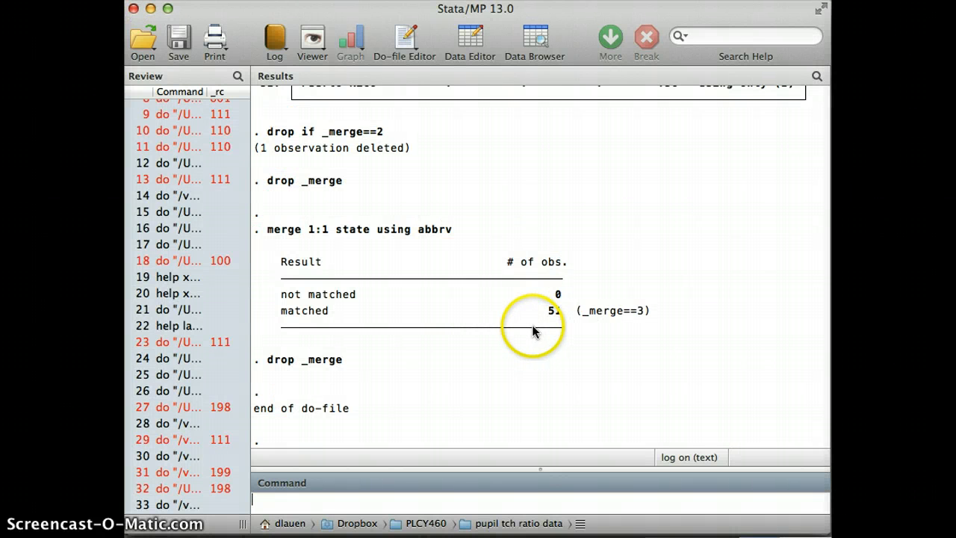
Step: Run only the des and su lines of the ptratio do-file's Step 2 and go back to the describe output
key(super+grave)
drag(197, 326, 166, 319)
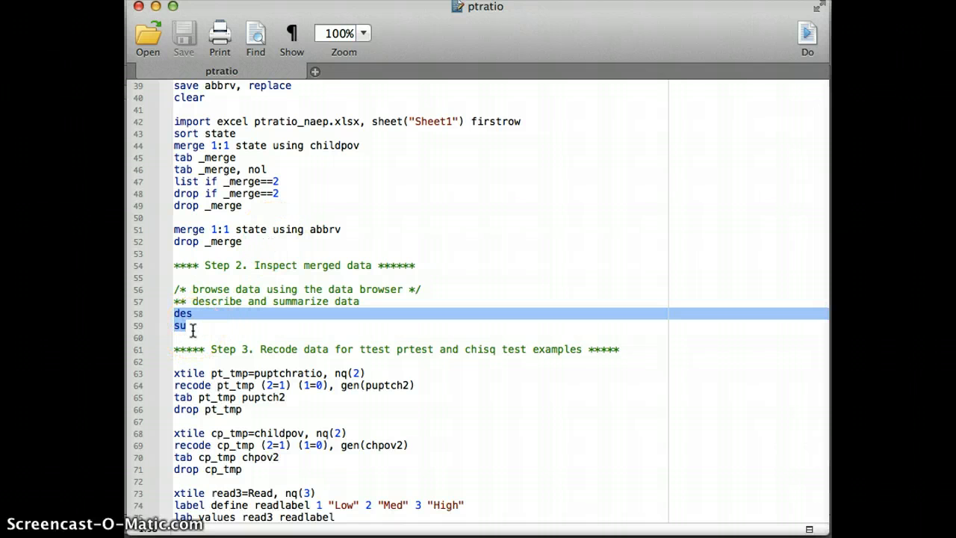
click(809, 37)
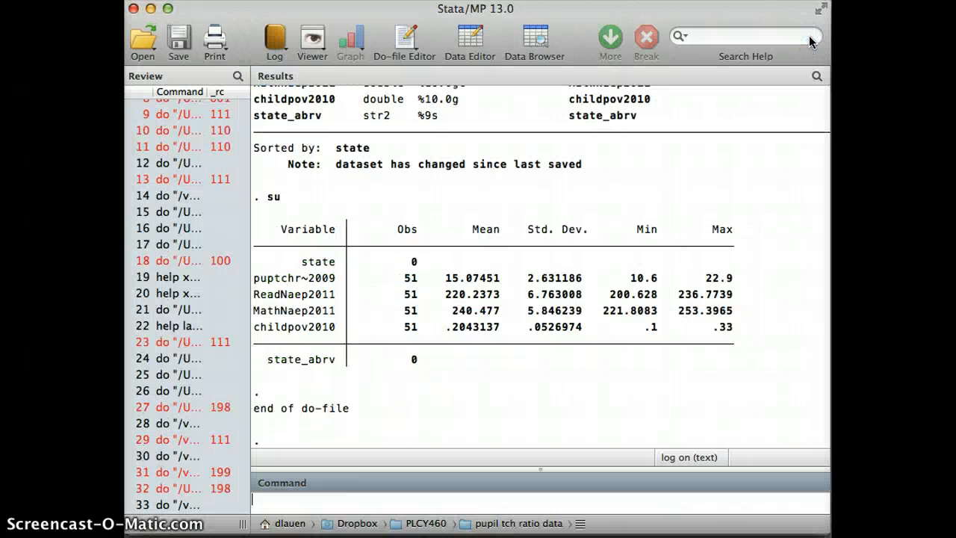
click(536, 328)
scroll(512, 323, up, 5)
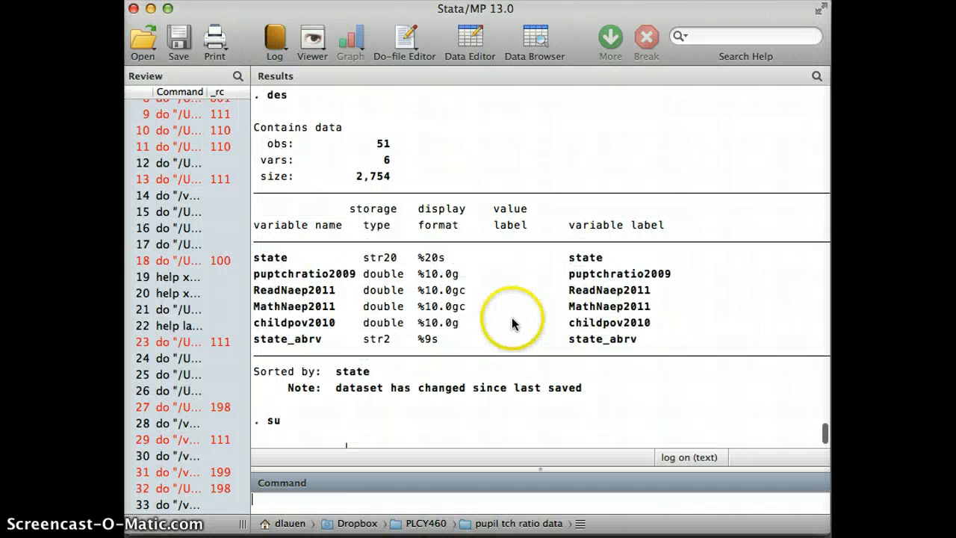